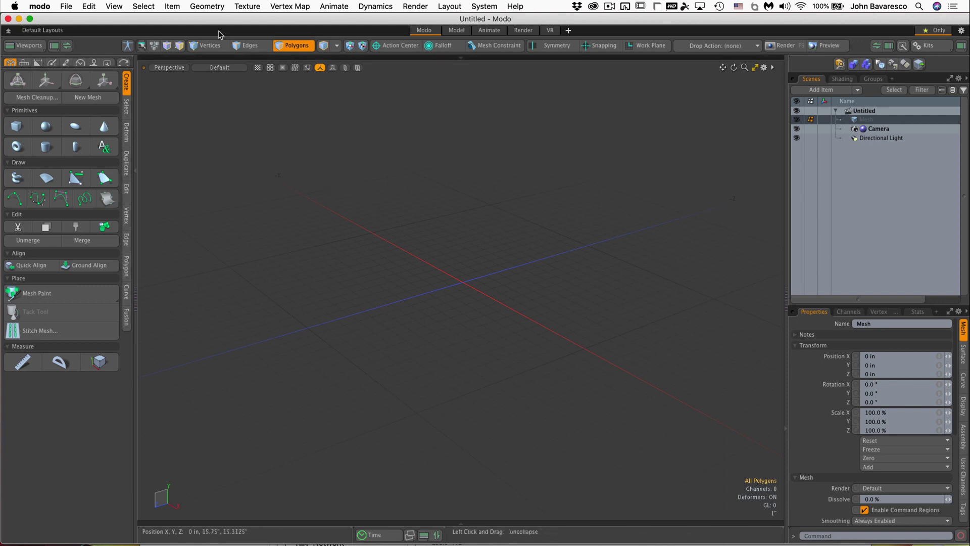
Step: Add a Teapot unit primitive to the current mesh from the Geometry menu
left_click(218, 8)
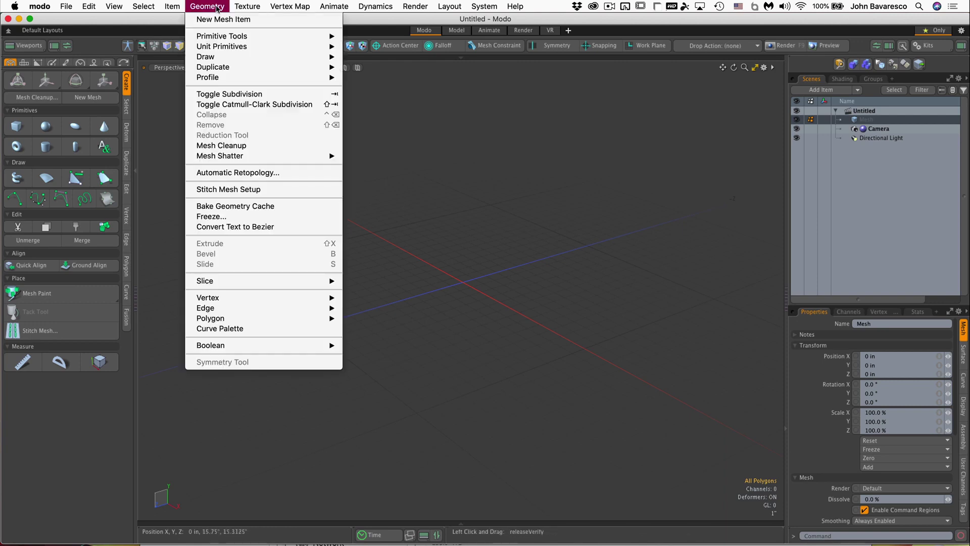
mouse_move(222, 46)
mouse_move(361, 51)
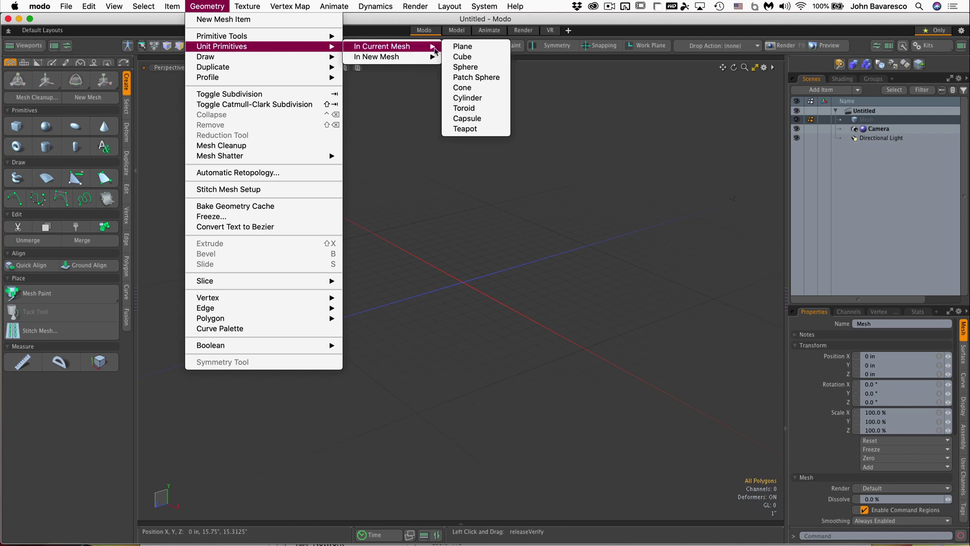
left_click(477, 132)
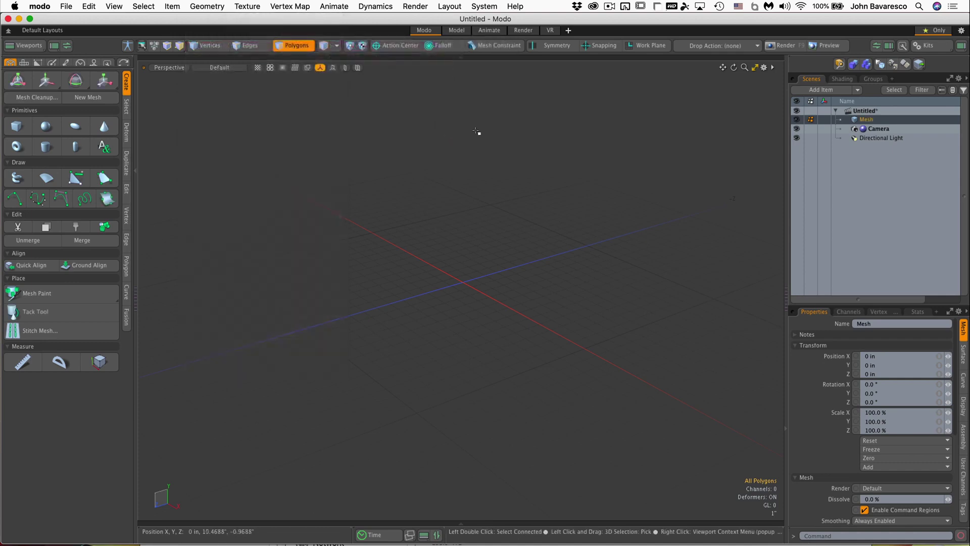
Step: Orbit to view the teapot slightly from above and switch to the Shading tab's Shader Tree
left_click_drag(505, 255, 627, 253, "alt")
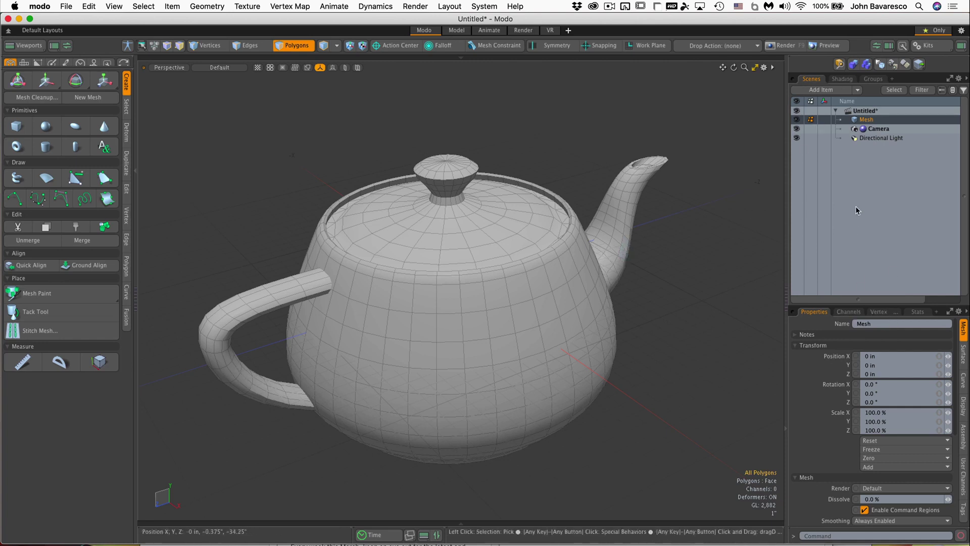
left_click(846, 81)
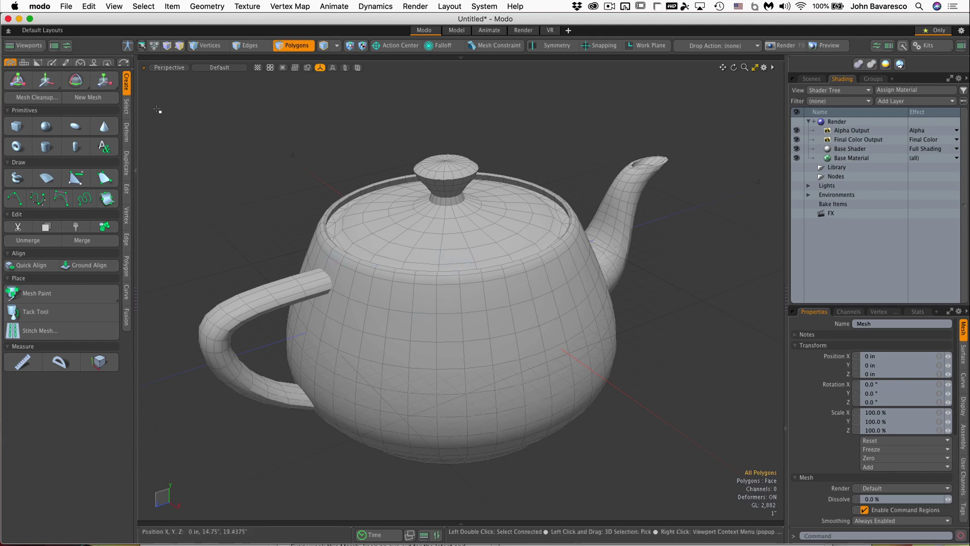
Step: Switch the viewport from Perspective to Camera > Render Camera
left_click(168, 68)
mouse_move(166, 81)
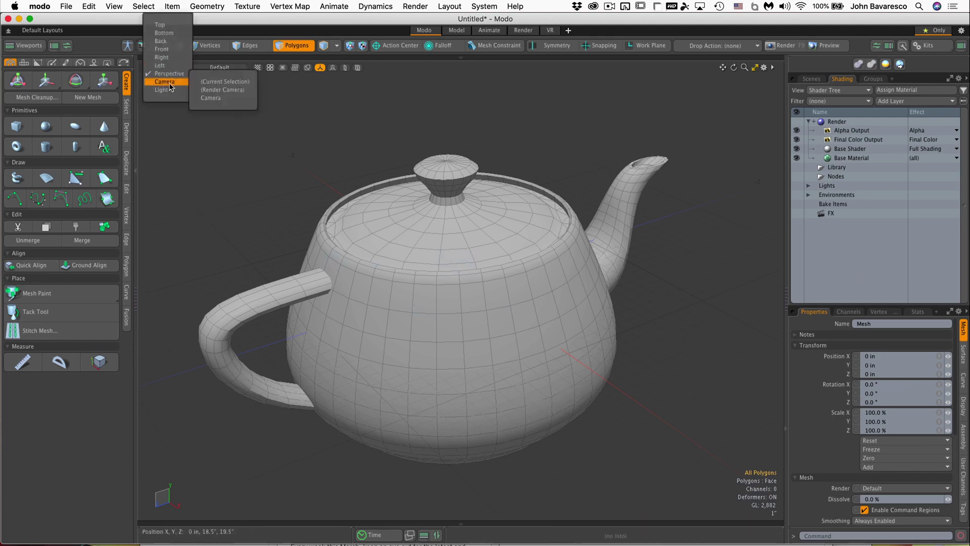
left_click(220, 82)
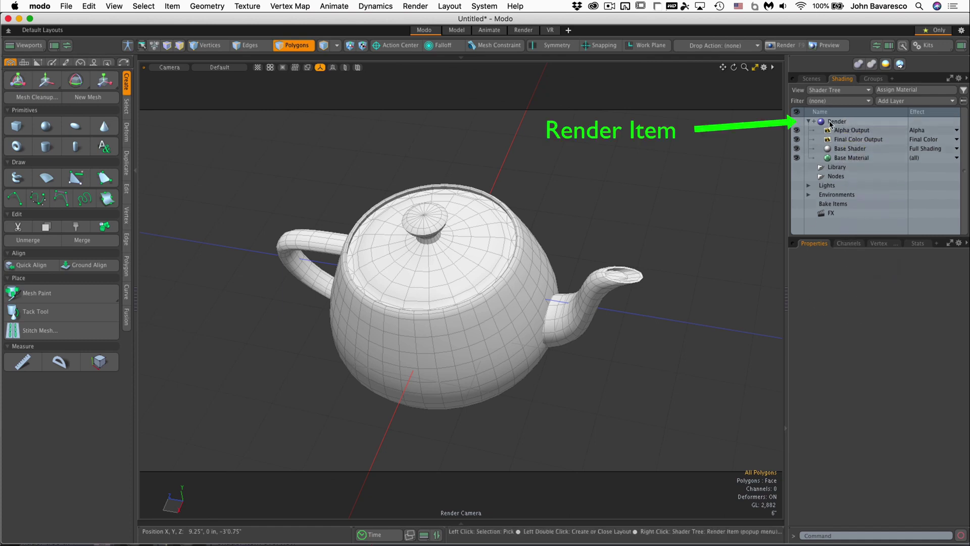
Step: Select Render, keep the Default renderer, and review its Settings and Global Illumination properties
left_click(834, 123)
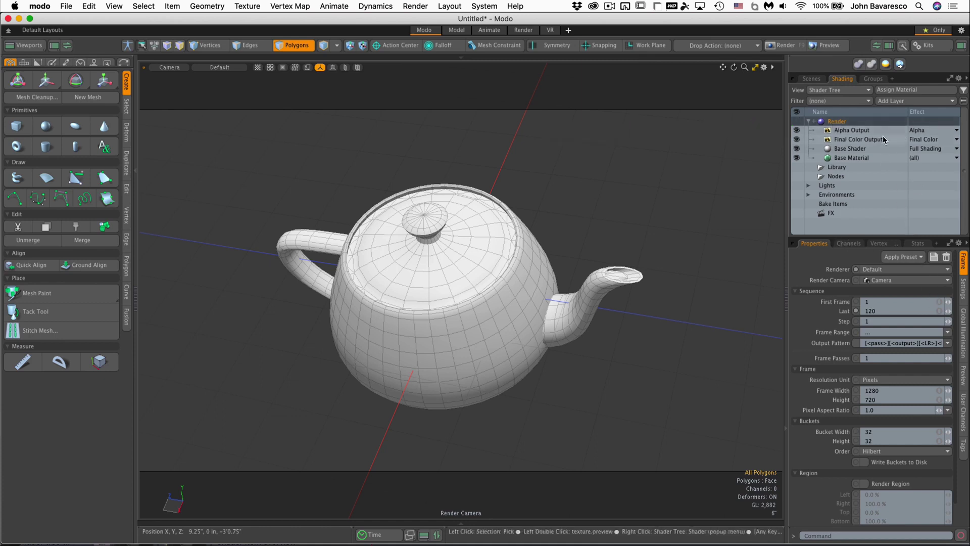
left_click(872, 271)
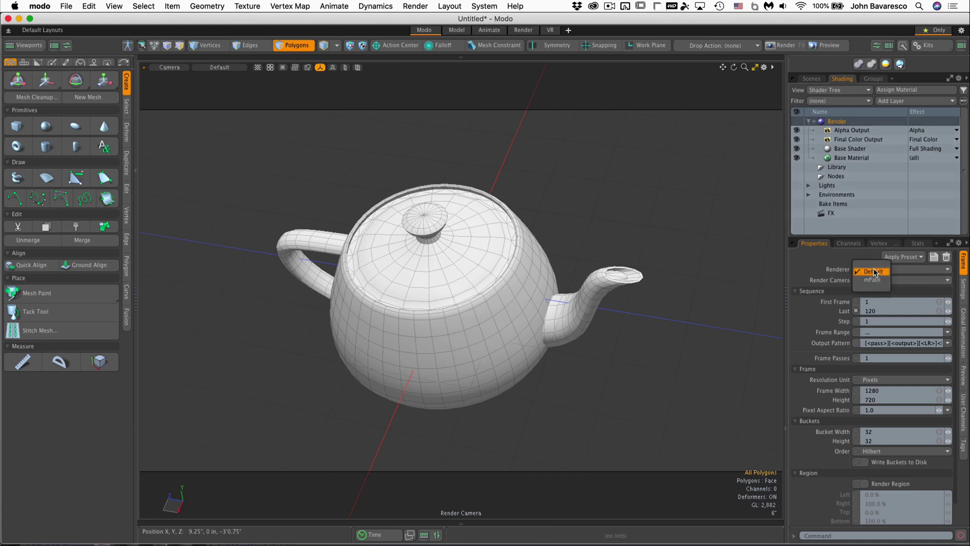
left_click(872, 271)
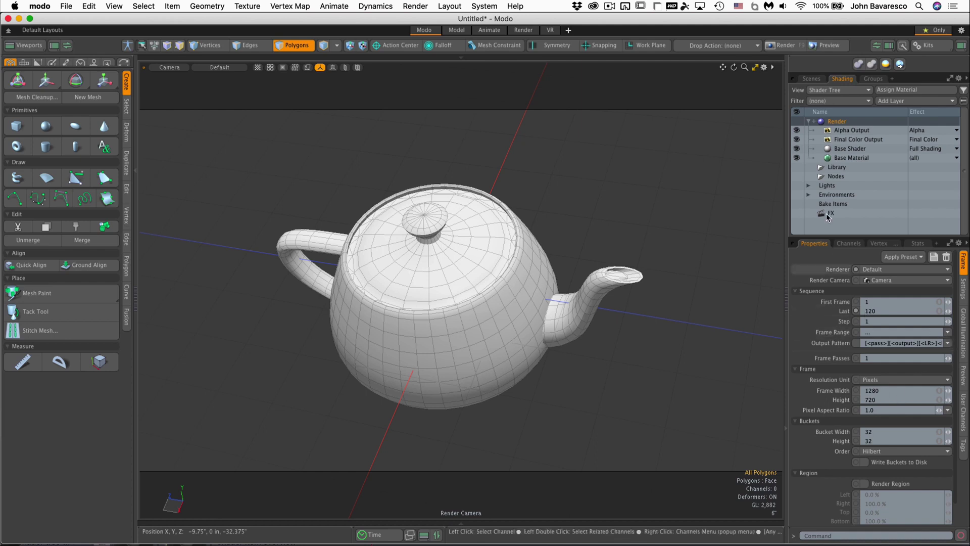
left_click(960, 283)
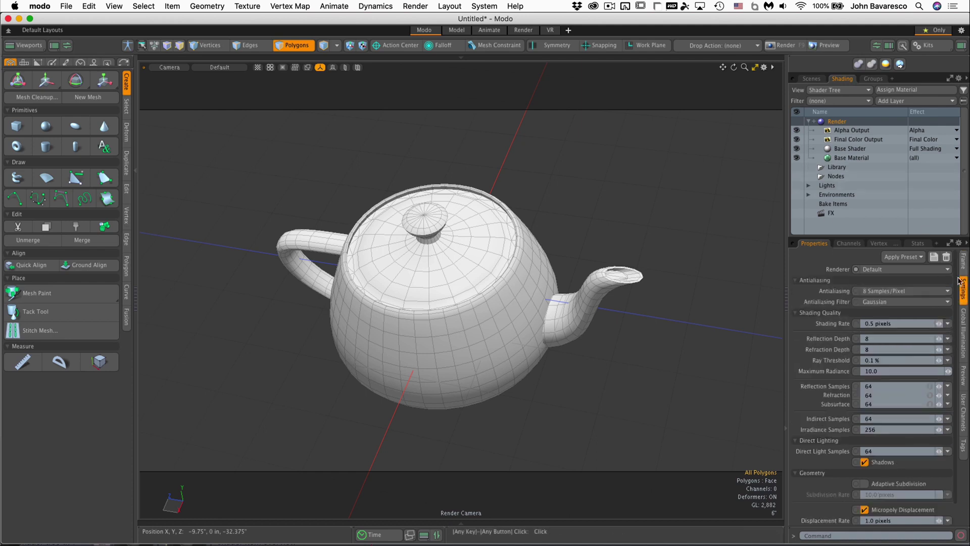
left_click(964, 351)
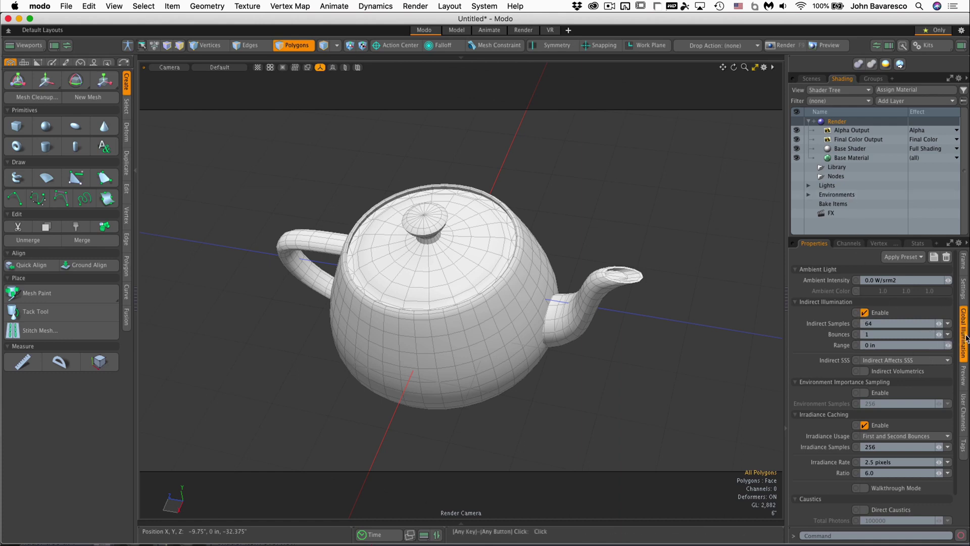
Step: Compare the Alpha Output and Final Color Output settings, ending on Alpha Output
left_click(853, 130)
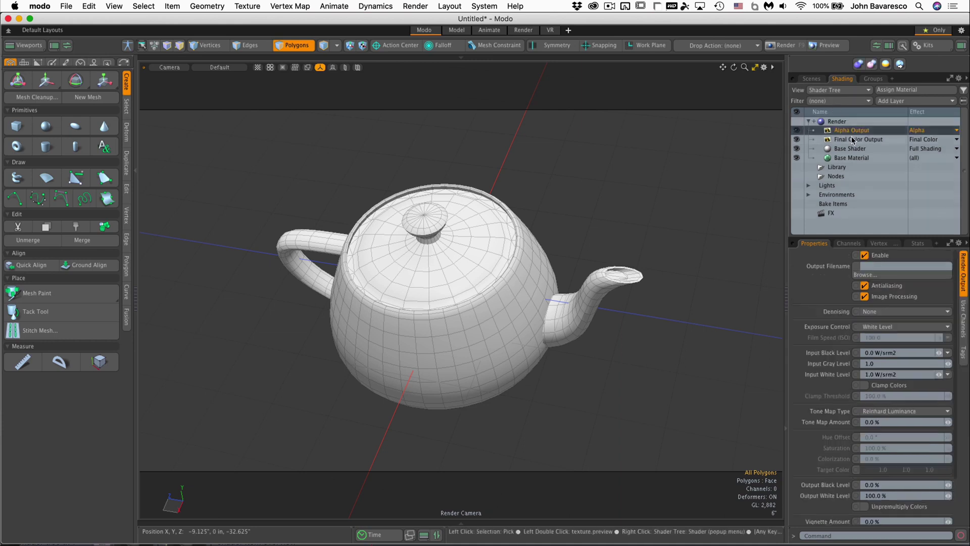
left_click(852, 139)
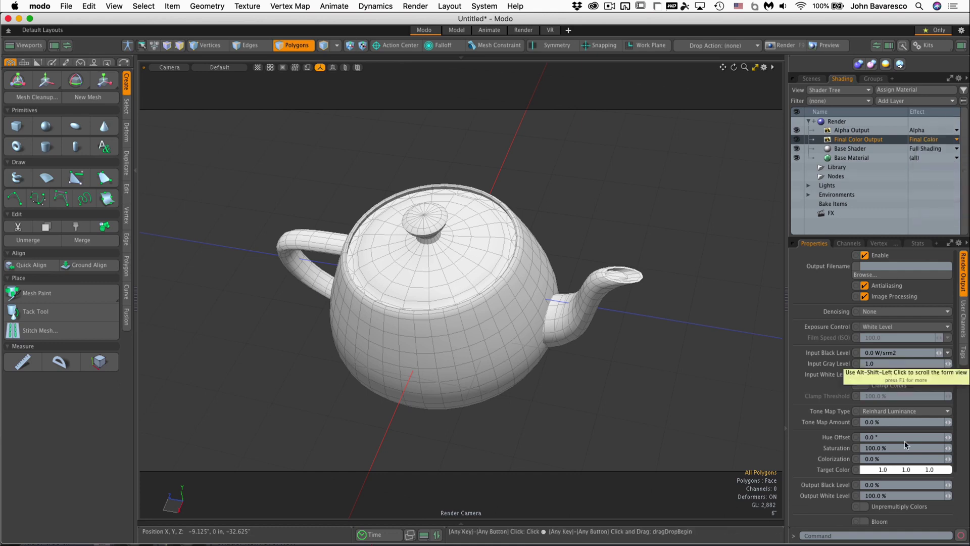
left_click(863, 131)
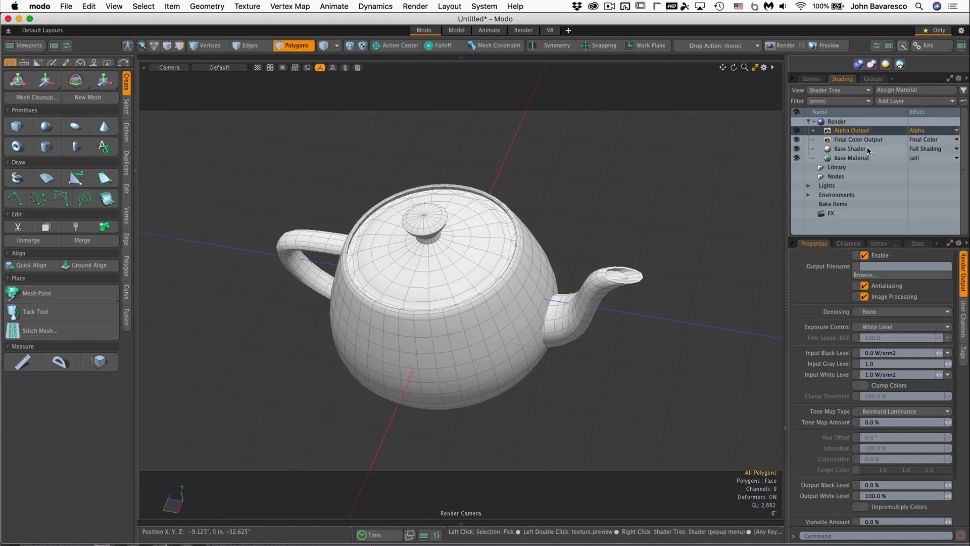
left_click(847, 151)
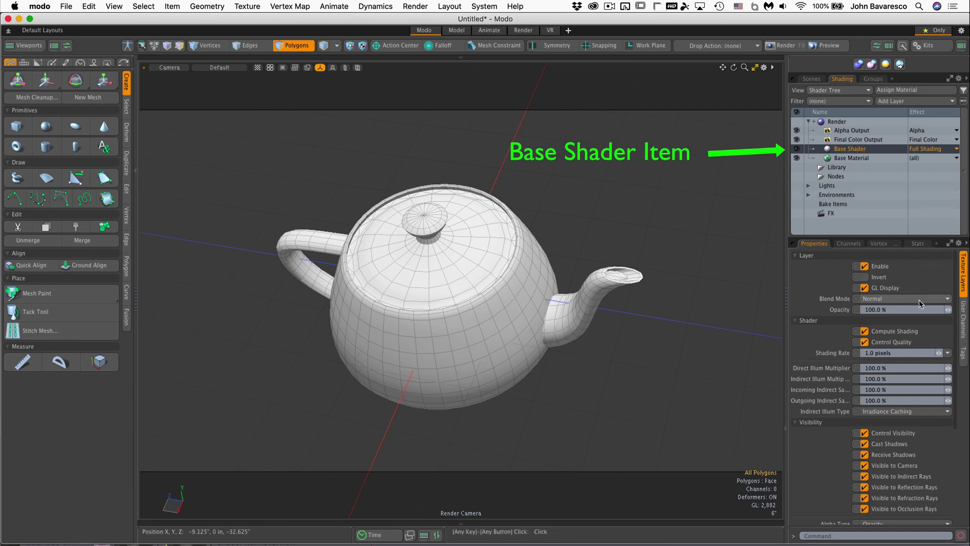
scroll(921, 304, "down", 3)
scroll(919, 304, "up", 2)
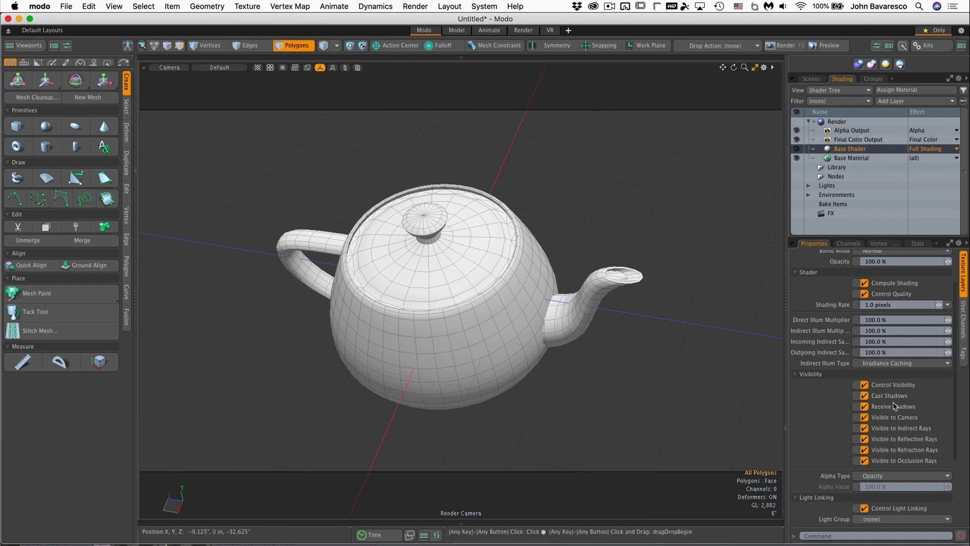
scroll(894, 407, "down", 2)
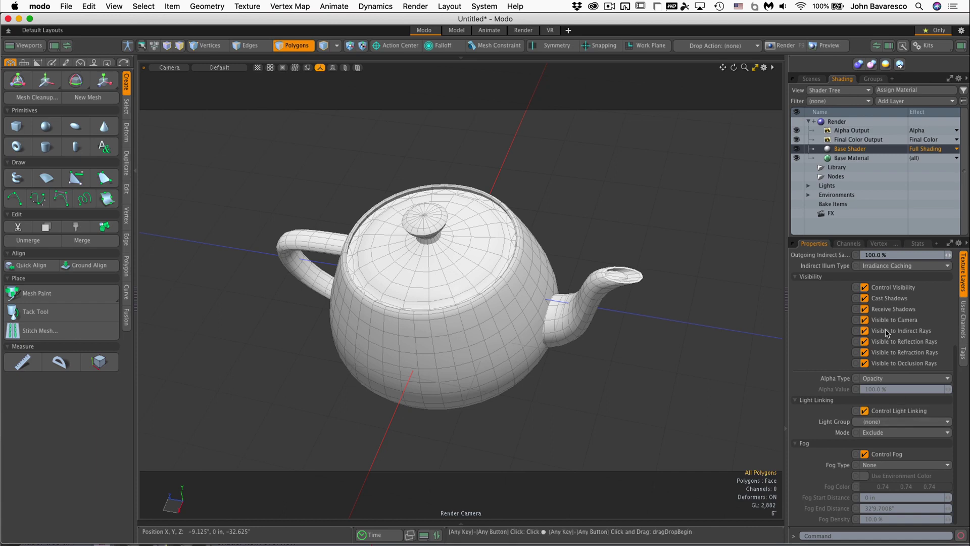
scroll(888, 332, "up", 5)
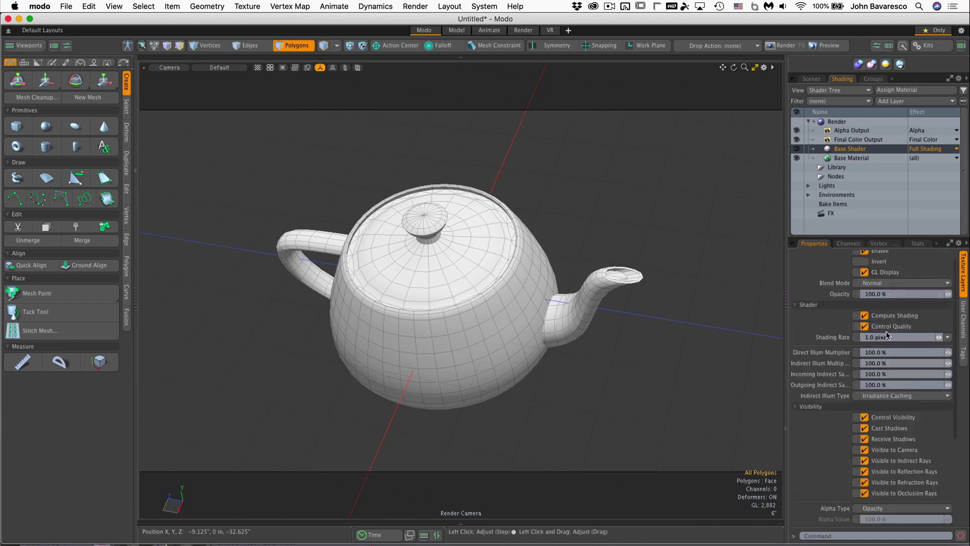
Step: Inspect Base Material's settings, then select the Nodes folder to see its user-channel-only properties
left_click(863, 159)
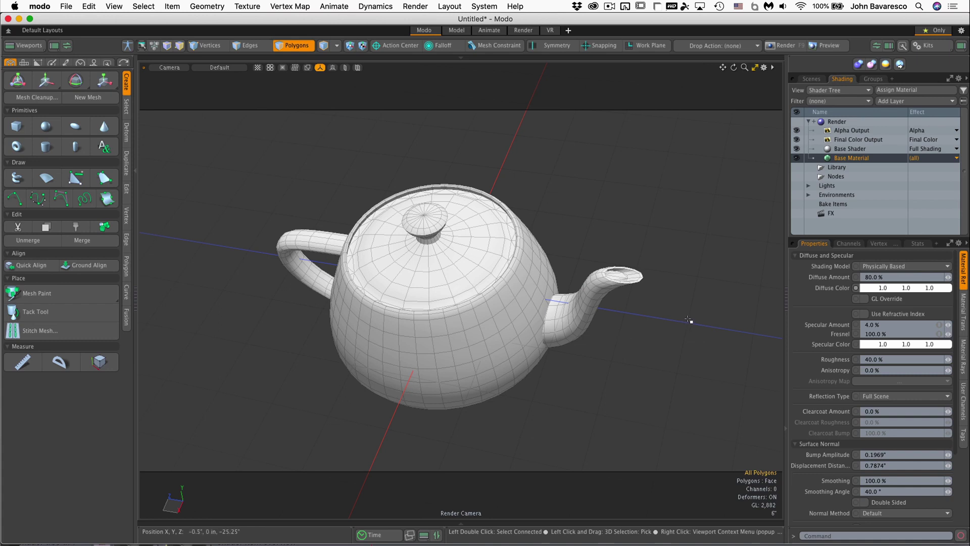
left_click(834, 176)
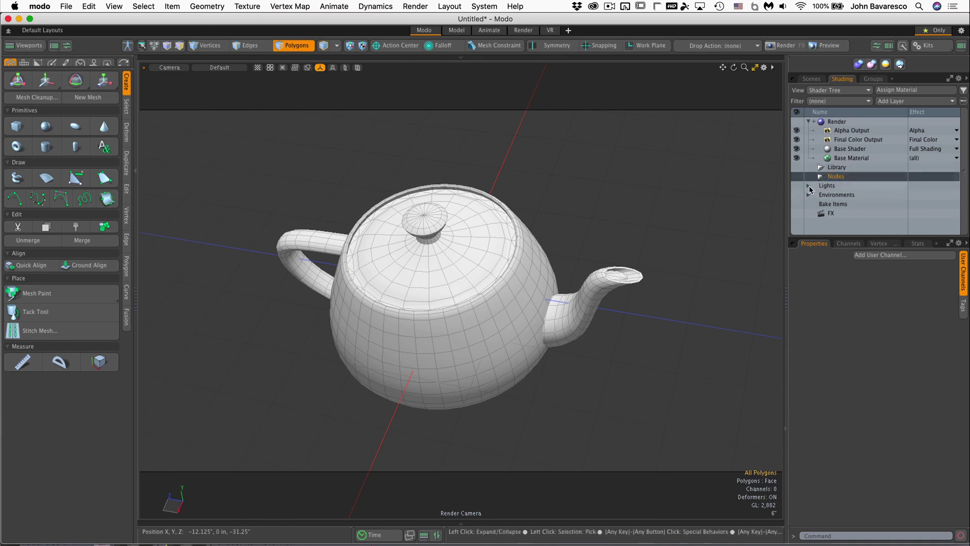
Step: Expand Lights, inspect Directional Light and its Light Material, then reselect Directional Light
double_click(827, 186)
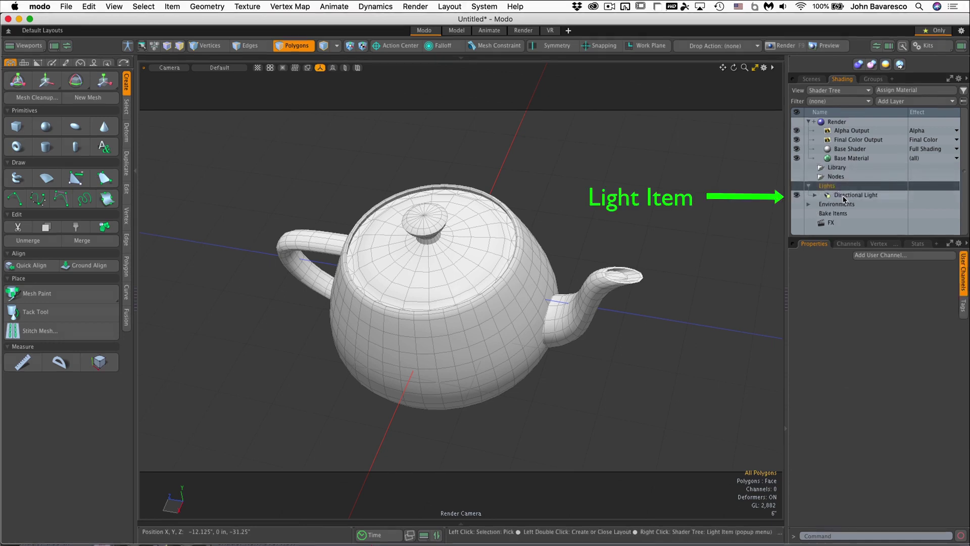
left_click(844, 197)
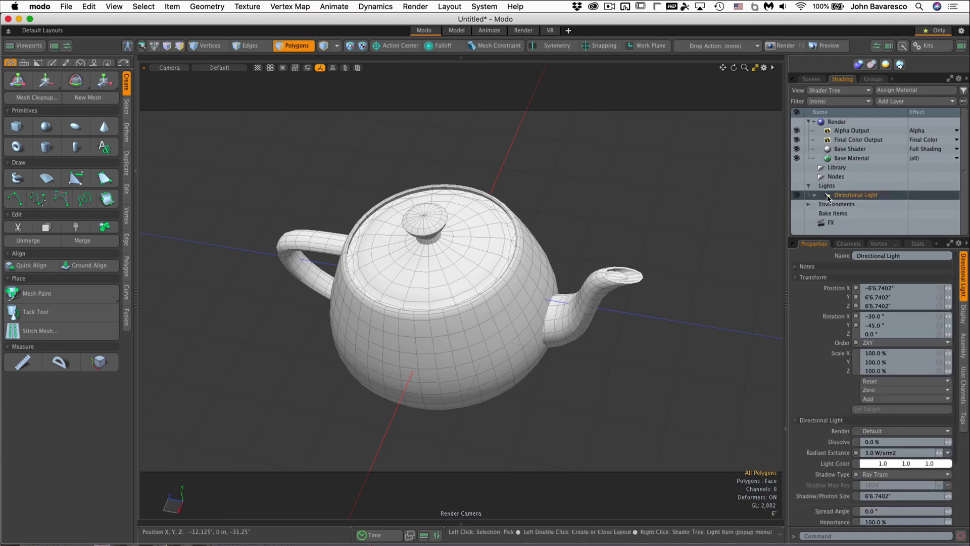
left_click(829, 186)
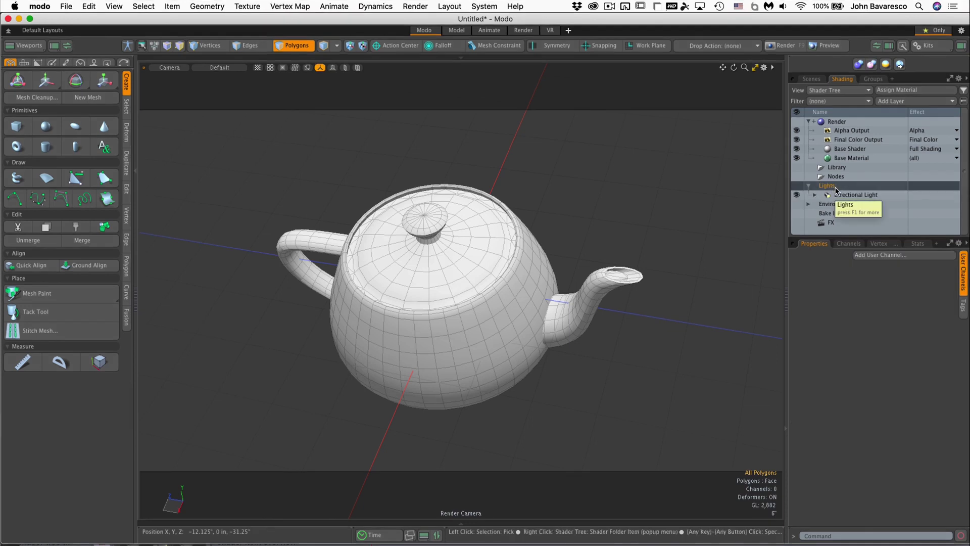
left_click(831, 195)
left_click(815, 195)
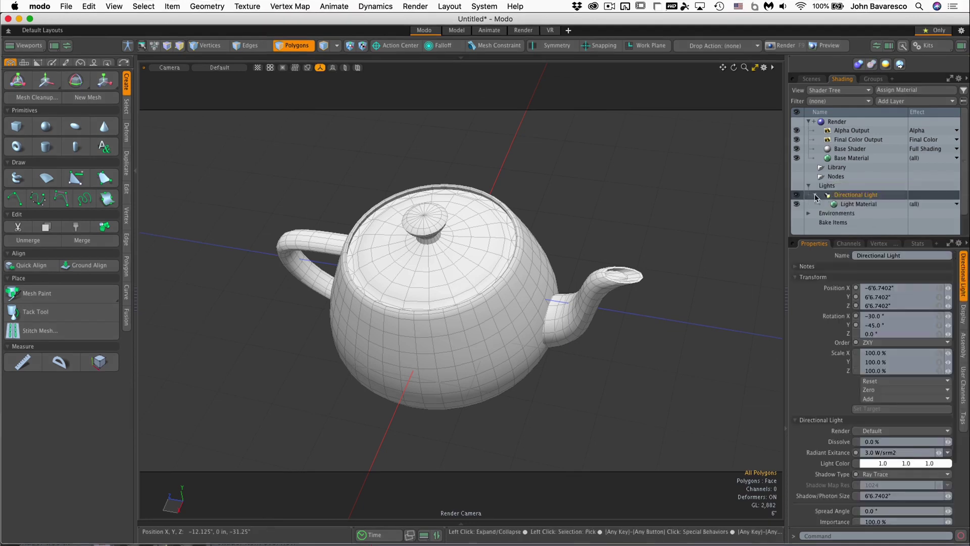
left_click(863, 204)
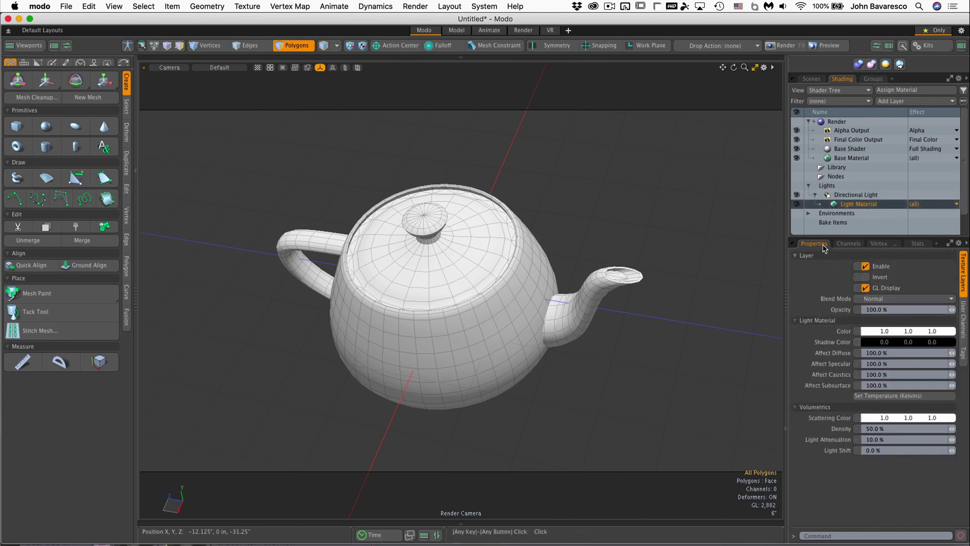
left_click(845, 196)
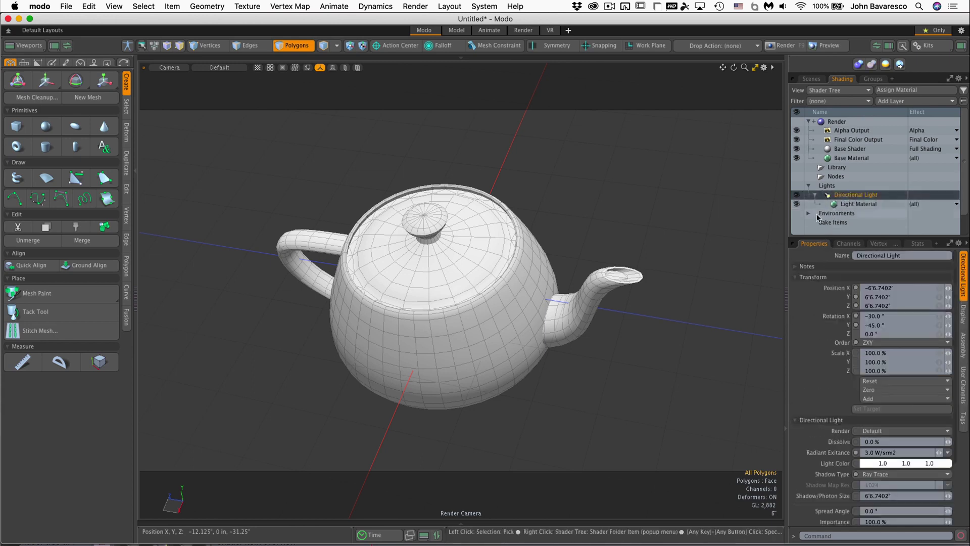
Step: Select and expand Environments, collapsing the Directional Light and Lights groups
left_click(841, 213)
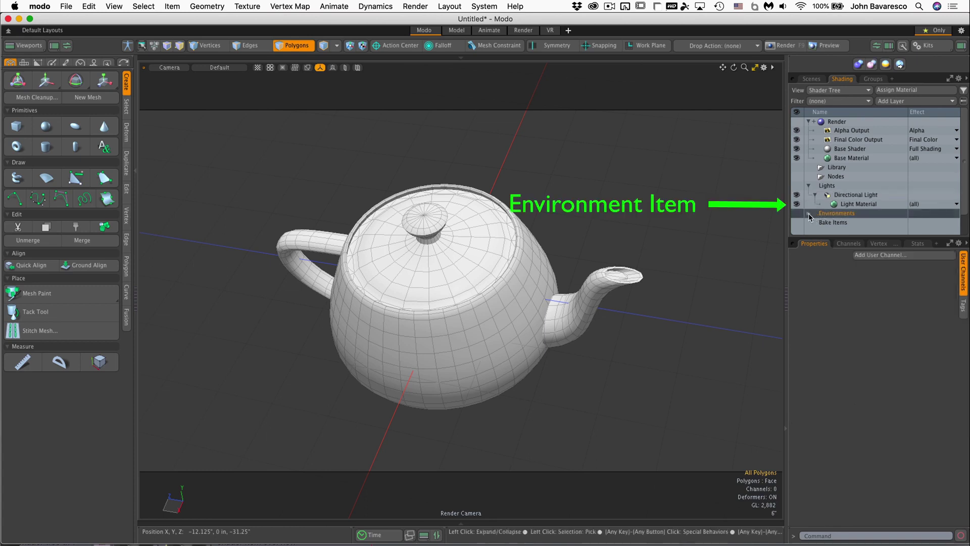
left_click(808, 214)
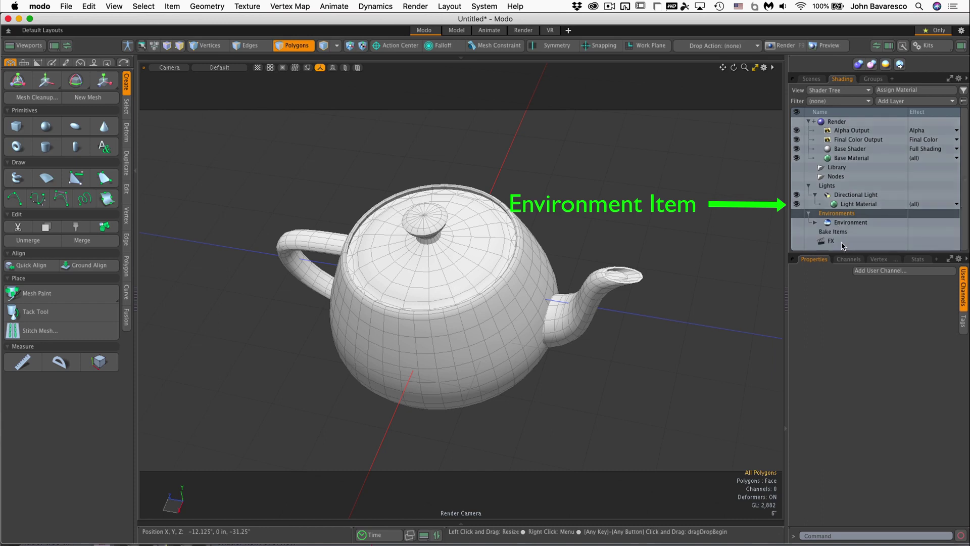
left_click(814, 194)
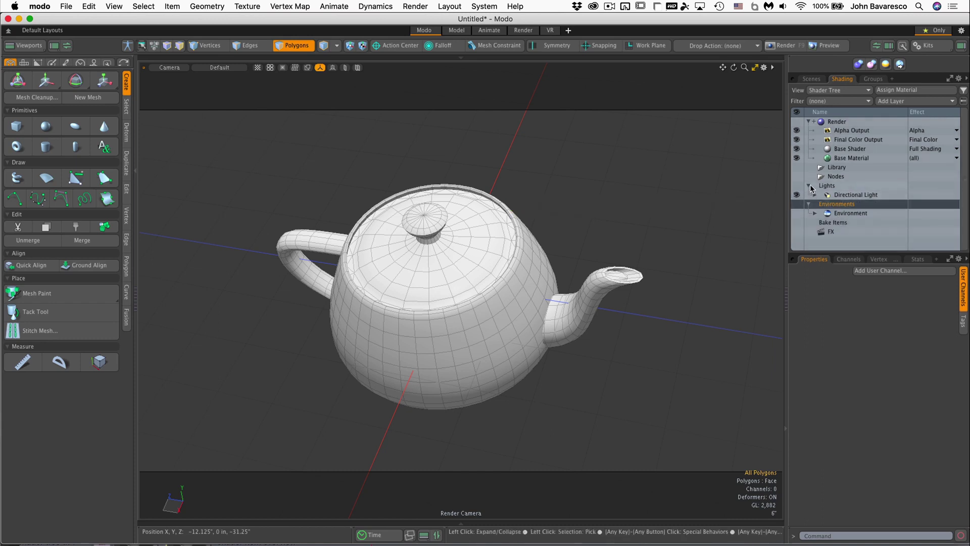
left_click(809, 186)
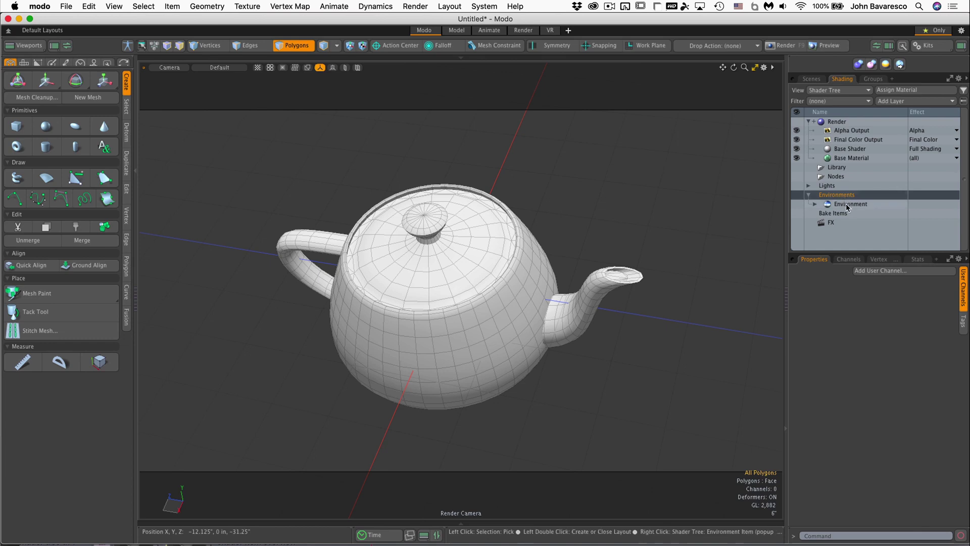
Step: Inspect the Environment item's 1.0 W/srm2 intensity and ray visibility settings
left_click(844, 205)
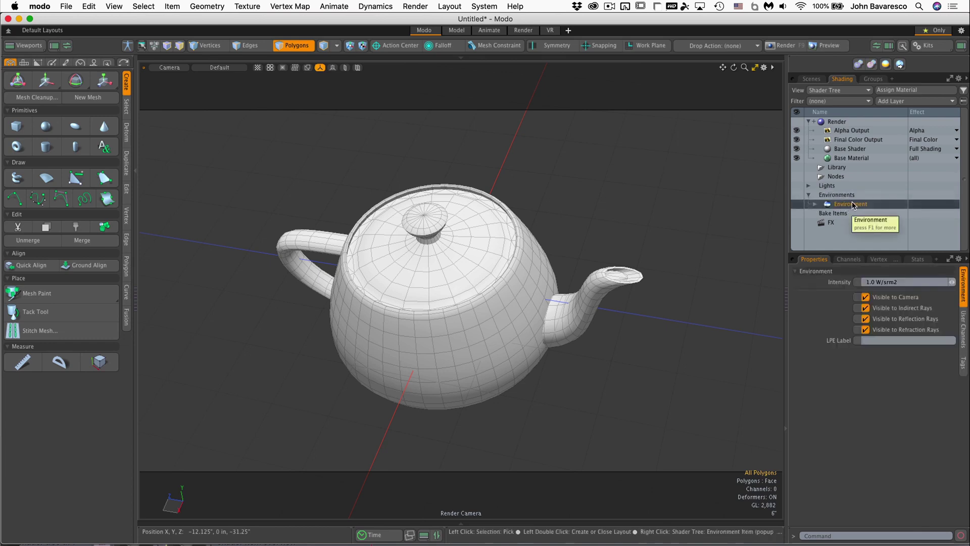
left_click(815, 205)
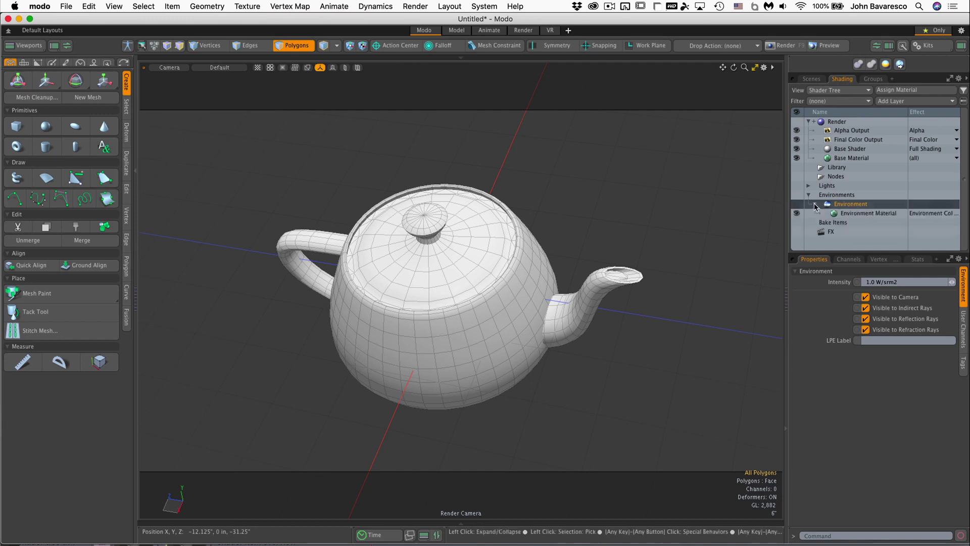
left_click(815, 205)
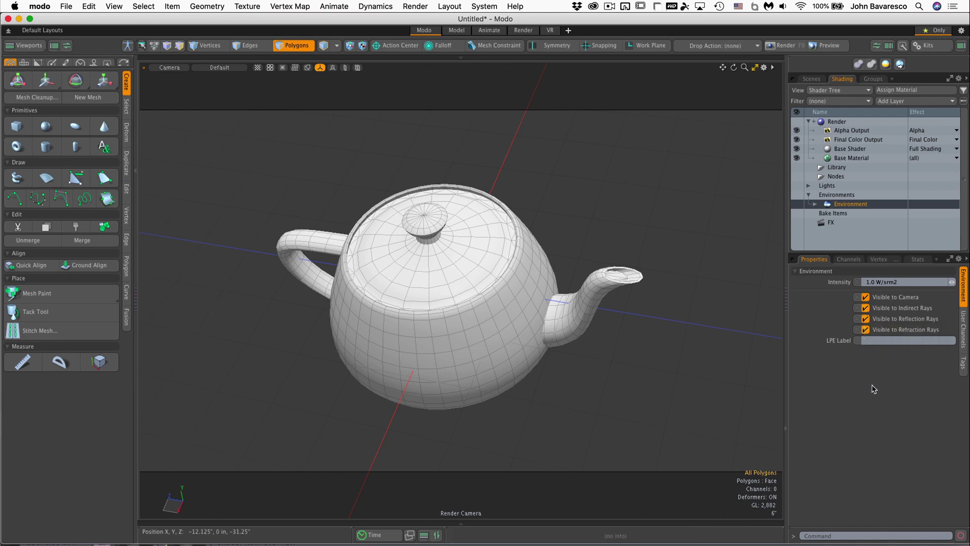
Step: Review Environment Material's 4 Color Gradient, sun light and 3.0 haze settings, then collapse Environments
left_click(815, 204)
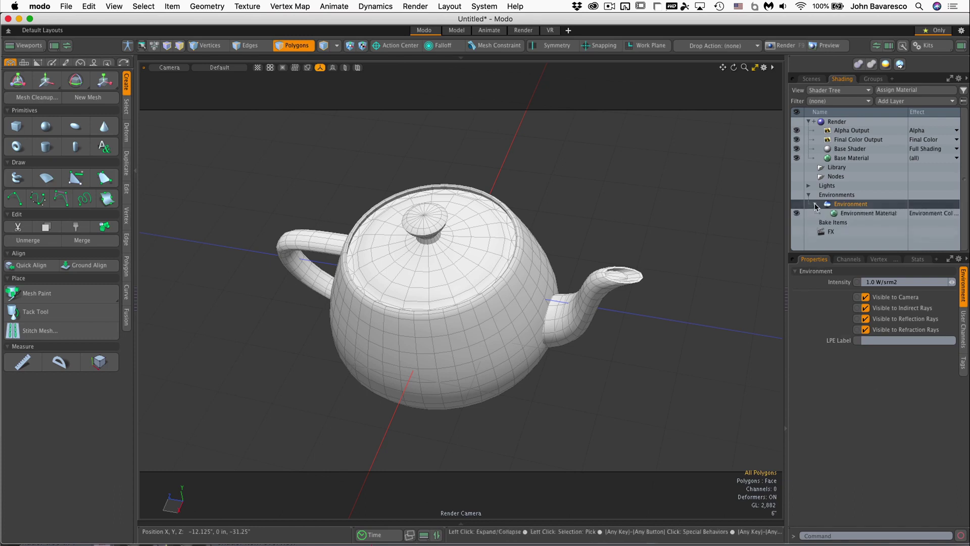
left_click(849, 214)
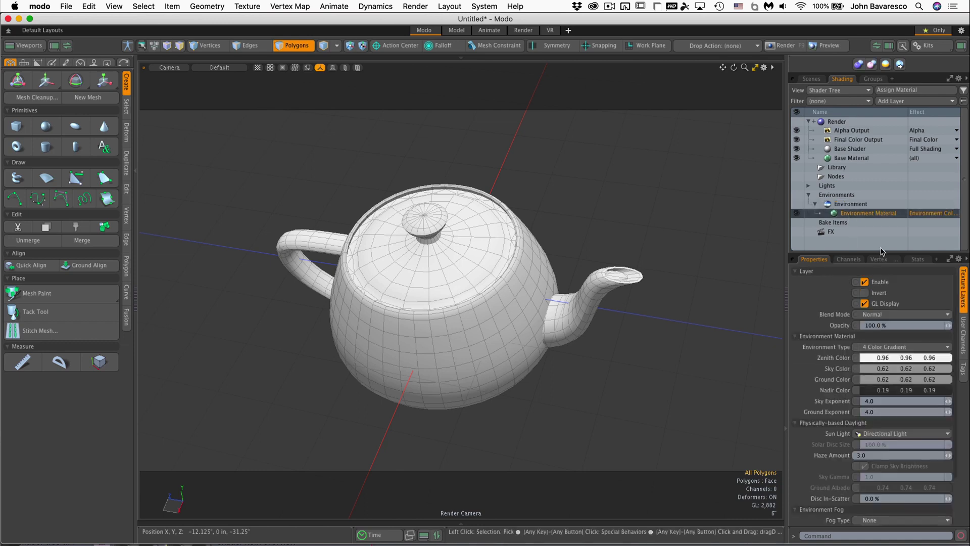
left_click_drag(882, 251, 892, 205)
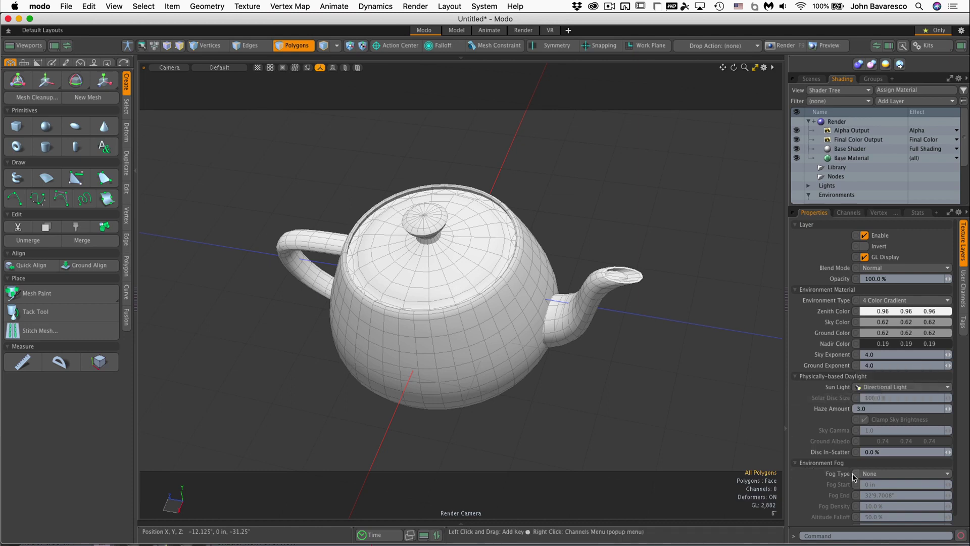
left_click_drag(859, 208, 859, 263)
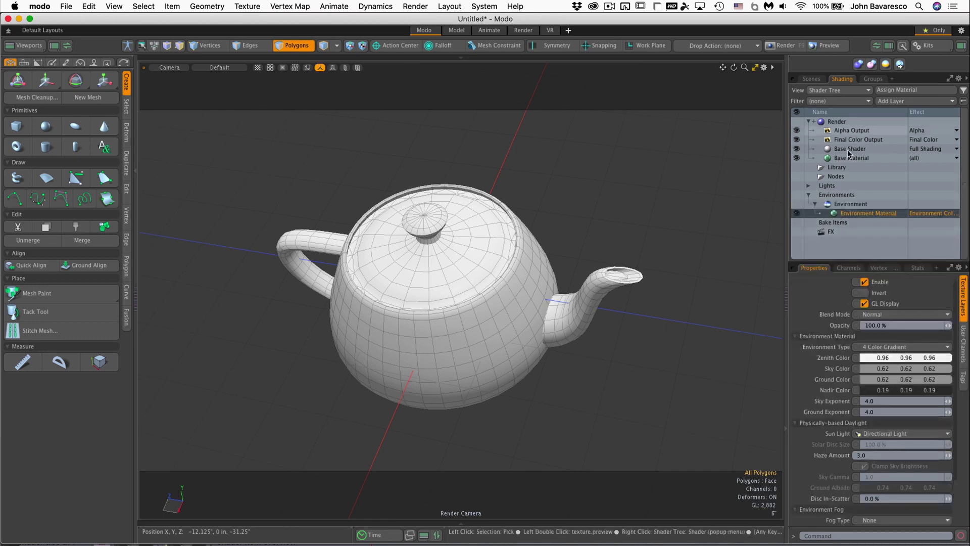
left_click(813, 204)
left_click(808, 195)
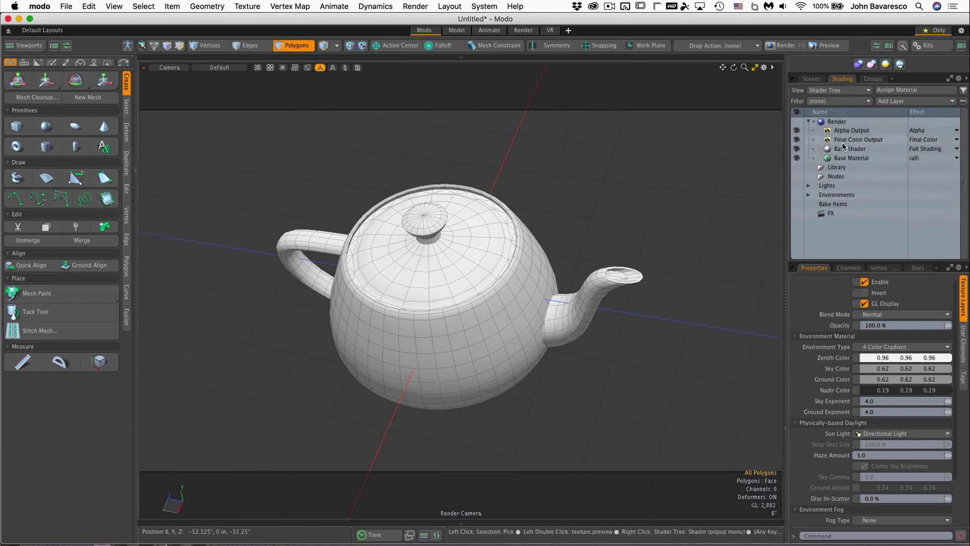